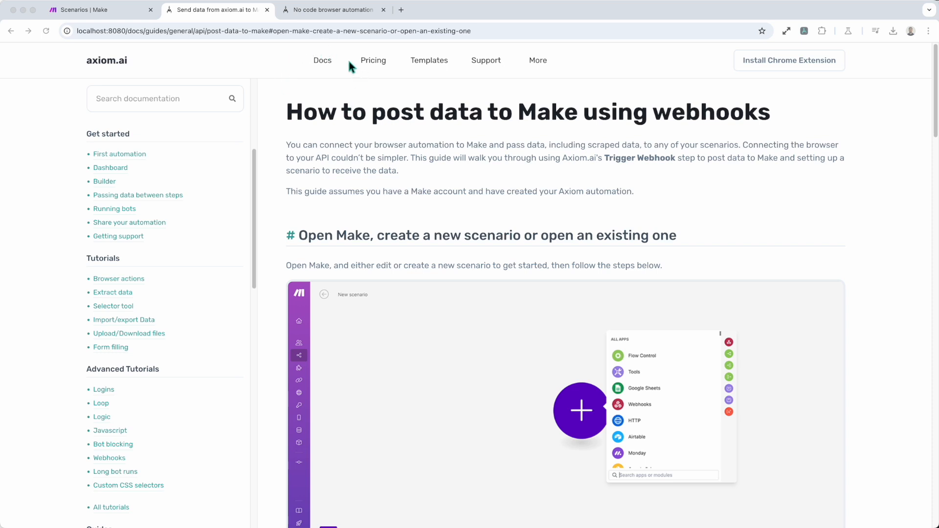
Step: Scroll through the open page to review its content
{"action": "scroll", "coordinate": [245, 259], "scroll_direction": "down", "scroll_amount": 10}
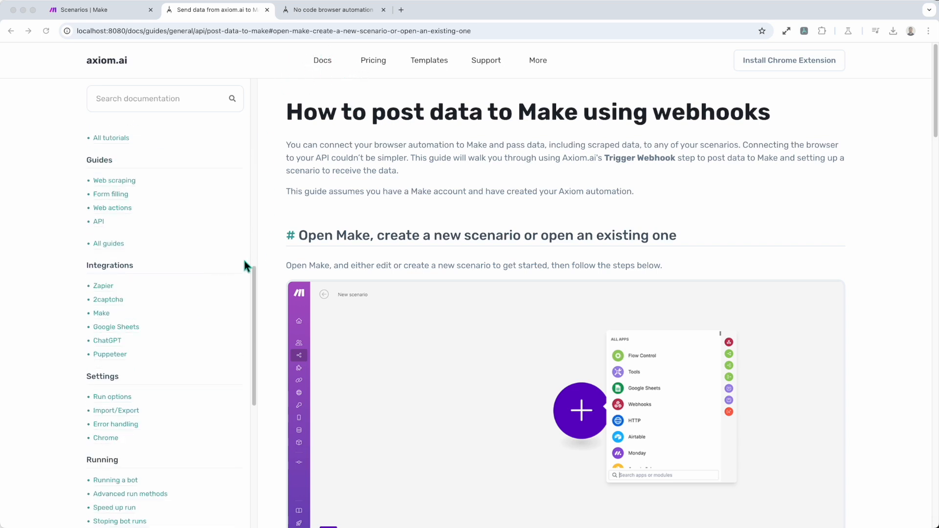
{"action": "scroll", "coordinate": [135, 333], "scroll_direction": "down", "scroll_amount": 5}
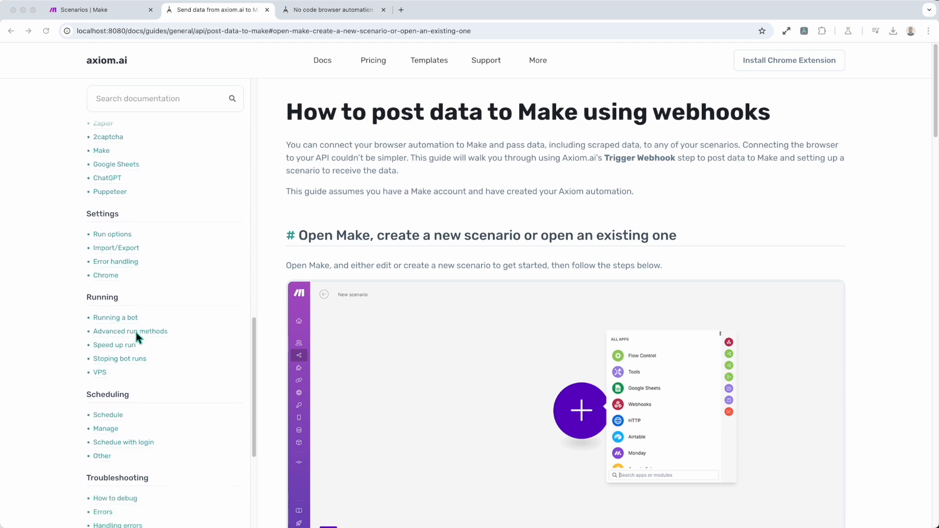
{"action": "scroll", "coordinate": [133, 336], "scroll_direction": "up", "scroll_amount": 13}
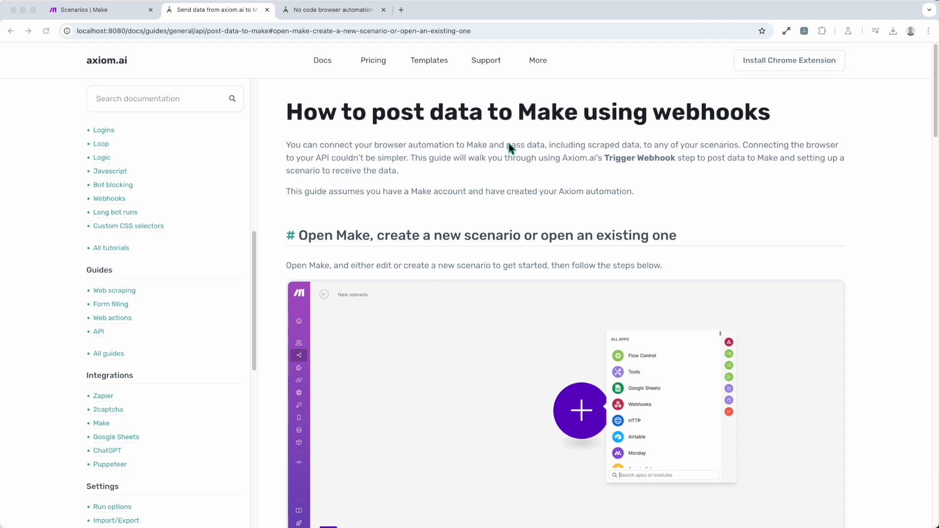
{"action": "scroll", "coordinate": [496, 191], "scroll_direction": "down", "scroll_amount": 1}
{"action": "scroll", "coordinate": [496, 194], "scroll_direction": "down", "scroll_amount": 2}
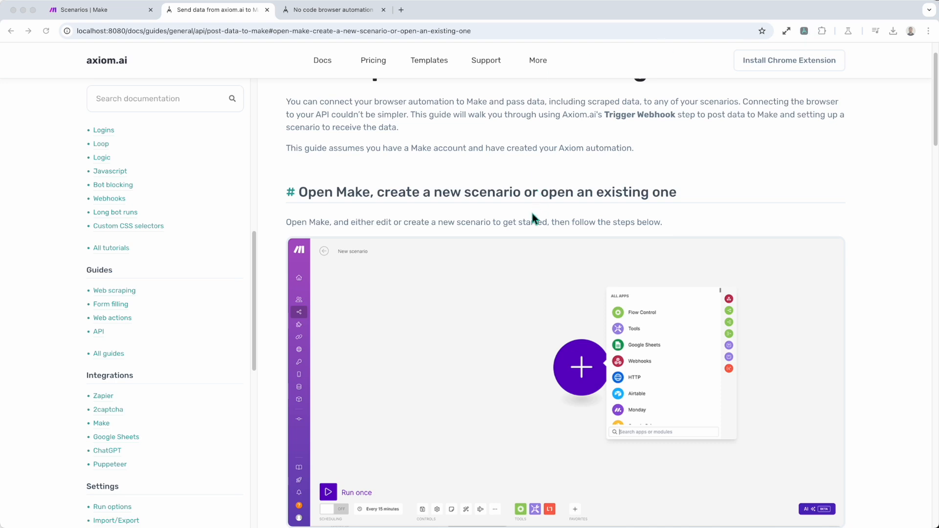
{"action": "scroll", "coordinate": [528, 221], "scroll_direction": "down", "scroll_amount": 3}
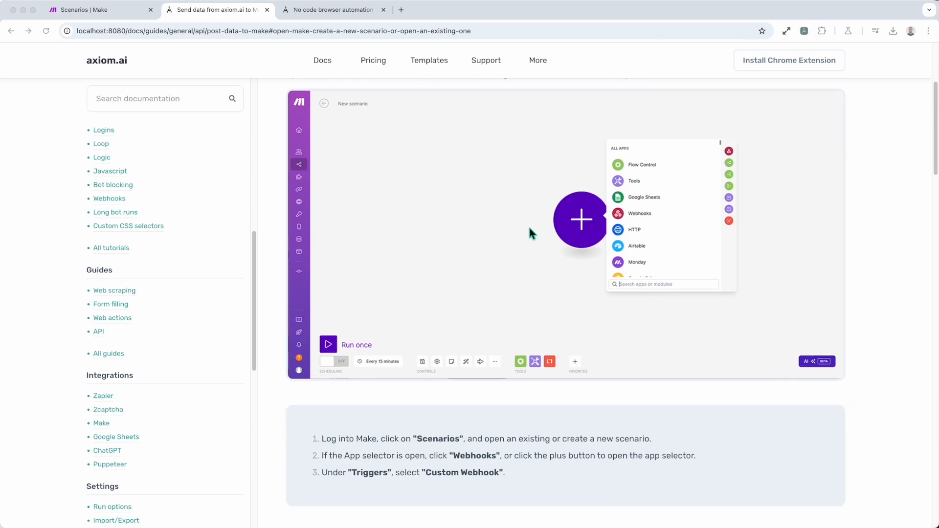
{"action": "scroll", "coordinate": [529, 225], "scroll_direction": "up", "scroll_amount": 3}
{"action": "scroll", "coordinate": [528, 225], "scroll_direction": "down", "scroll_amount": 2}
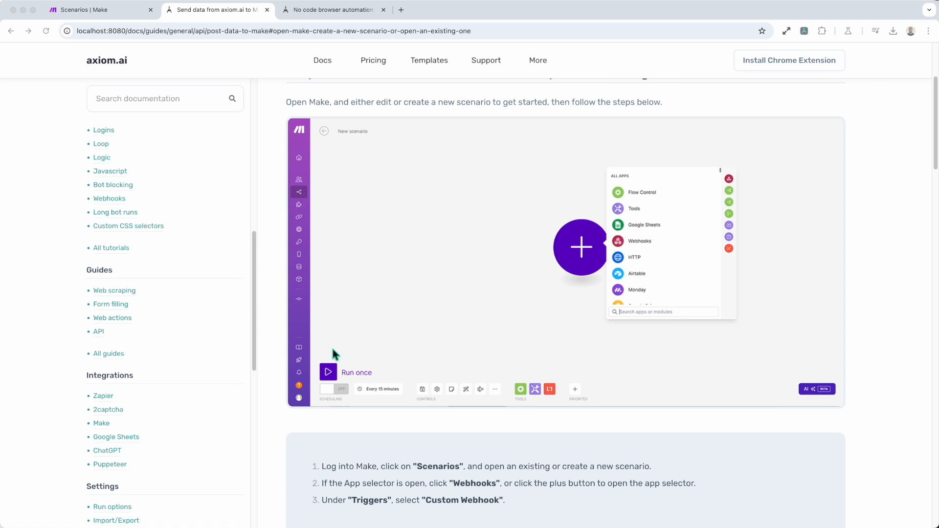
{"action": "scroll", "coordinate": [391, 406], "scroll_direction": "down", "scroll_amount": 1}
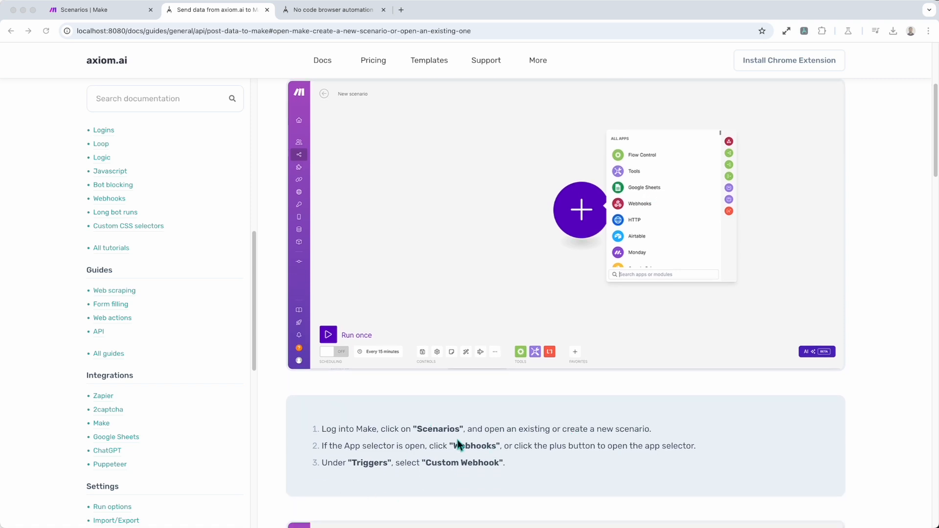
{"action": "scroll", "coordinate": [470, 430], "scroll_direction": "up", "scroll_amount": 1}
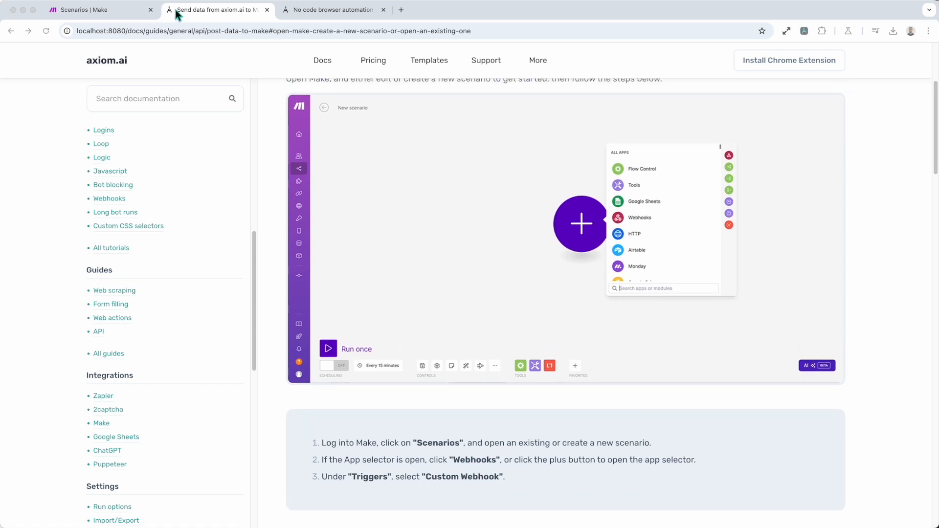
Step: Go to Make's Organization dashboard and create a new scenario
{"action": "left_click", "coordinate": [123, 8]}
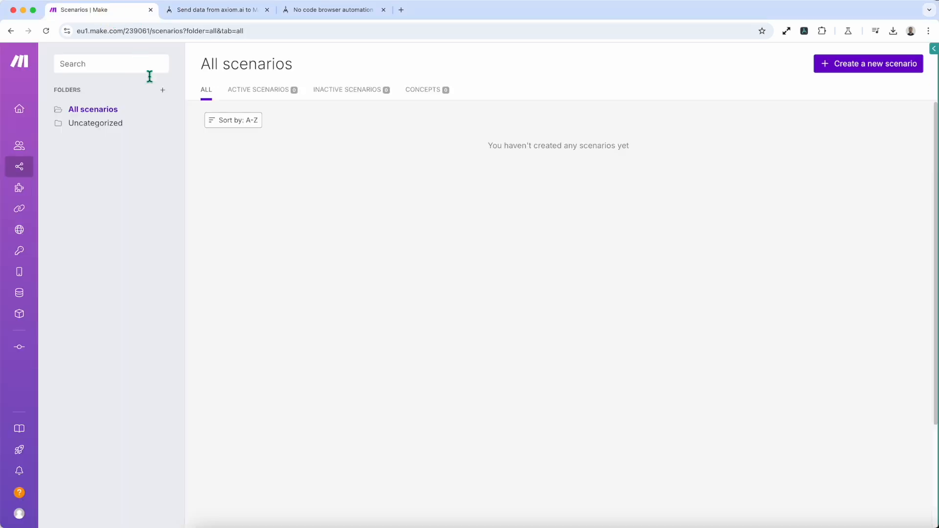
{"action": "left_click", "coordinate": [30, 108]}
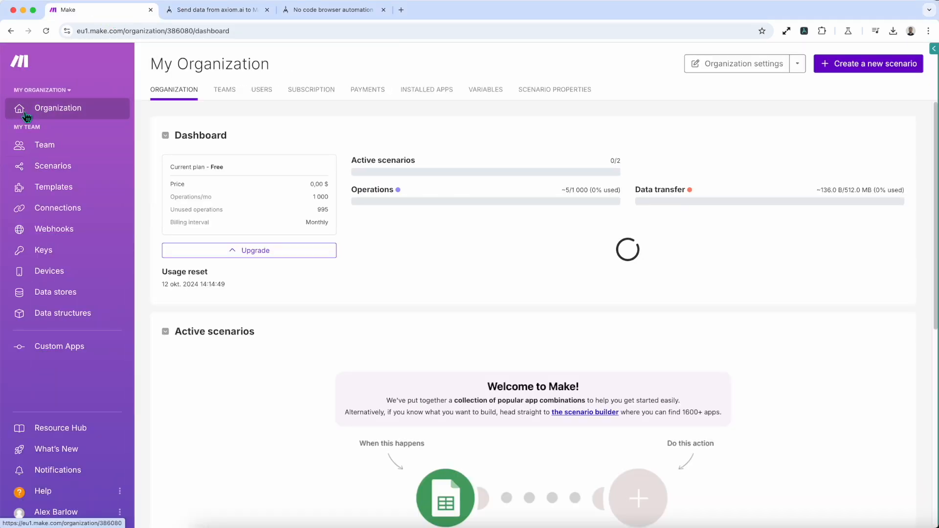
{"action": "scroll", "coordinate": [493, 321], "scroll_direction": "down", "scroll_amount": 3}
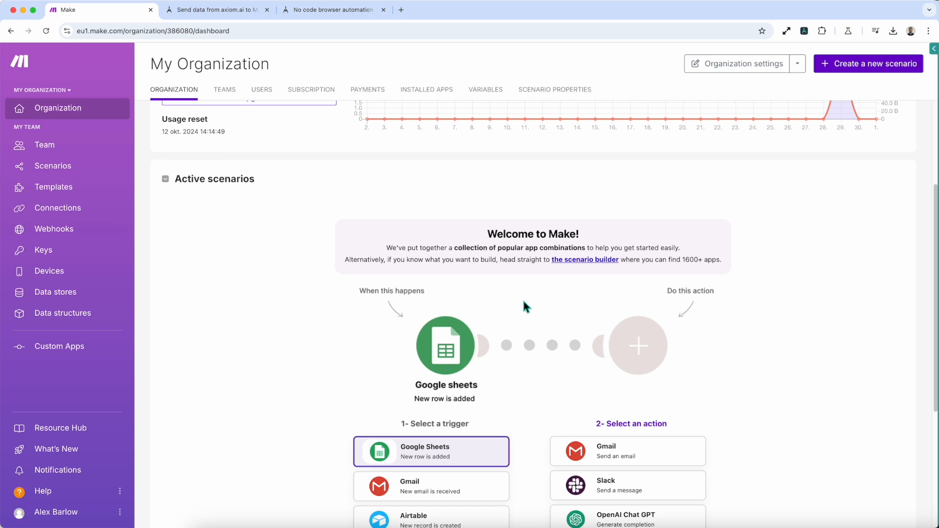
{"action": "scroll", "coordinate": [587, 206], "scroll_direction": "up", "scroll_amount": 2}
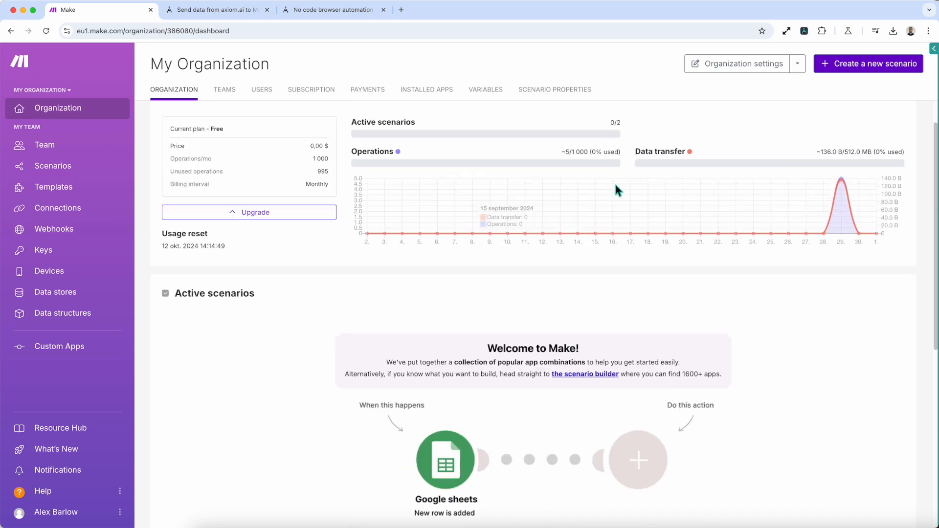
{"action": "left_click", "coordinate": [882, 73]}
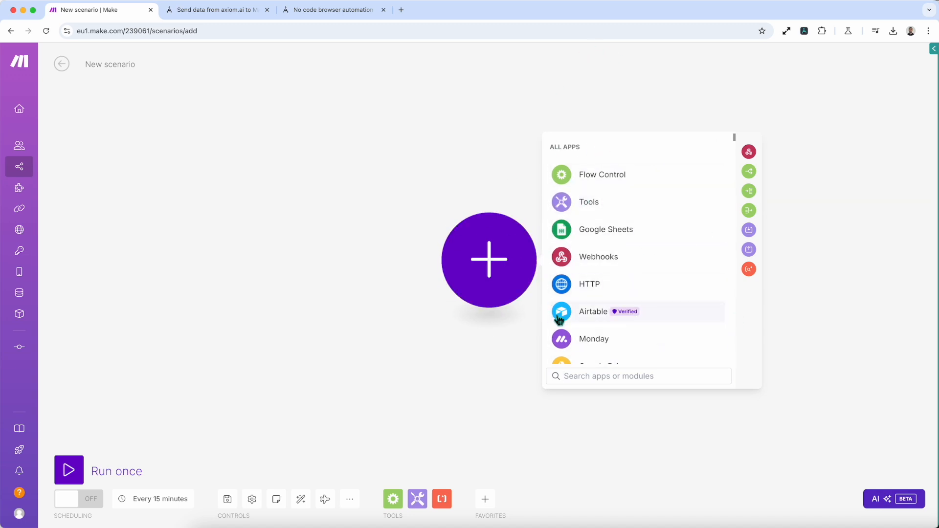
Step: Choose the Webhooks app and its Custom webhook trigger as the first module
{"action": "left_click", "coordinate": [609, 265]}
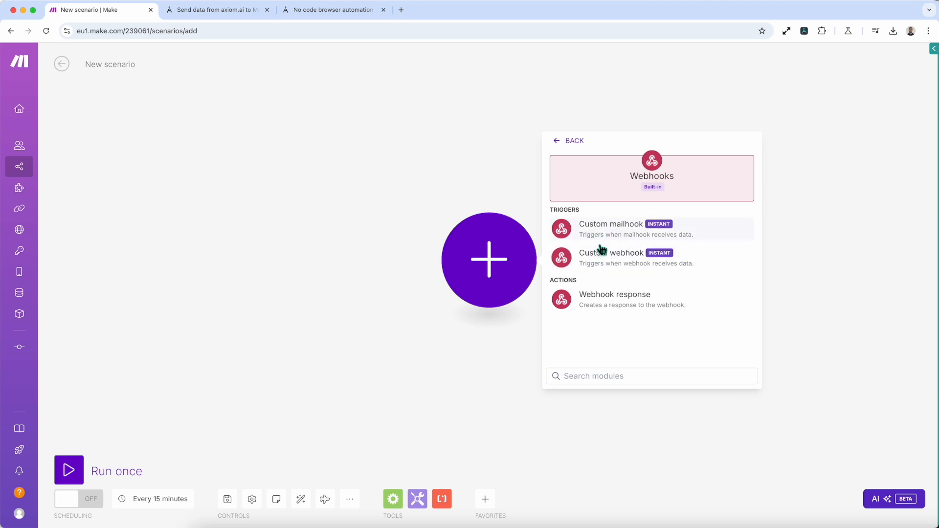
{"action": "left_click", "coordinate": [624, 267]}
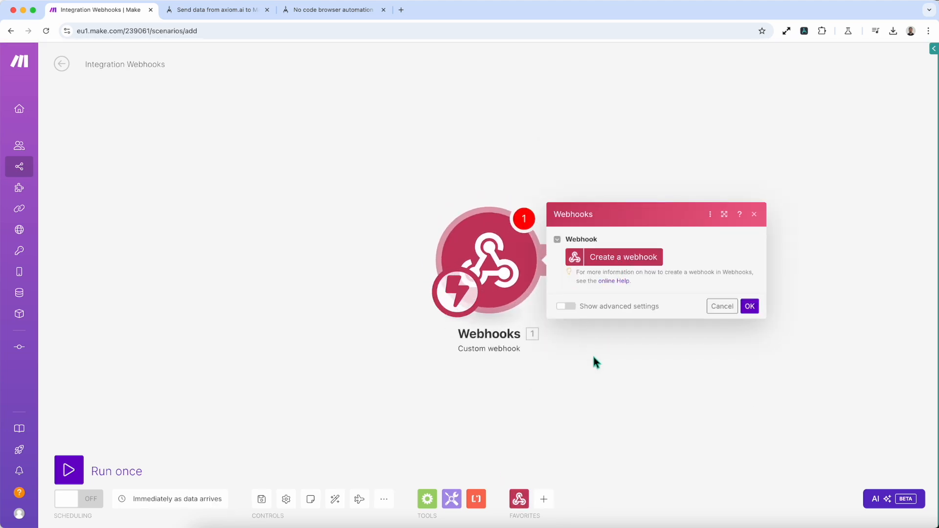
Step: Create a webhook named 'Bot', copy its listening address, and confirm the module settings
{"action": "left_click", "coordinate": [620, 267]}
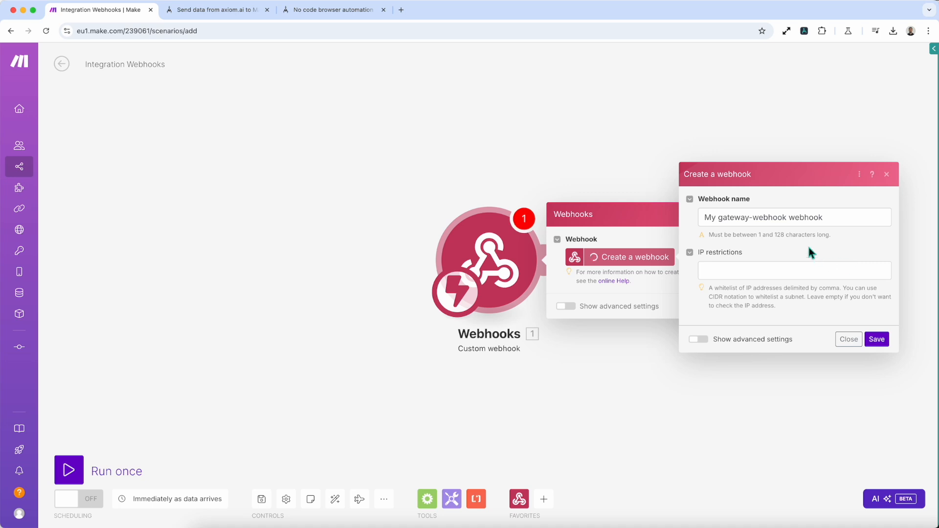
{"action": "double_click", "coordinate": [789, 219]}
{"action": "key", "text": "super+a"}
{"action": "key", "text": "BackSpace"}
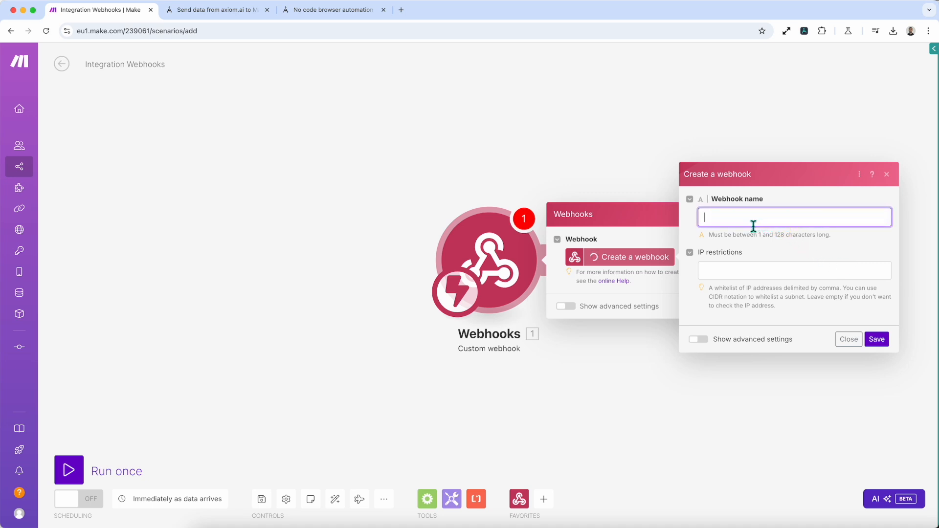
{"action": "type", "text": "my bi"}
{"action": "key", "text": "super+a"}
{"action": "type", "text": "Bot"}
{"action": "left_click", "coordinate": [876, 339]}
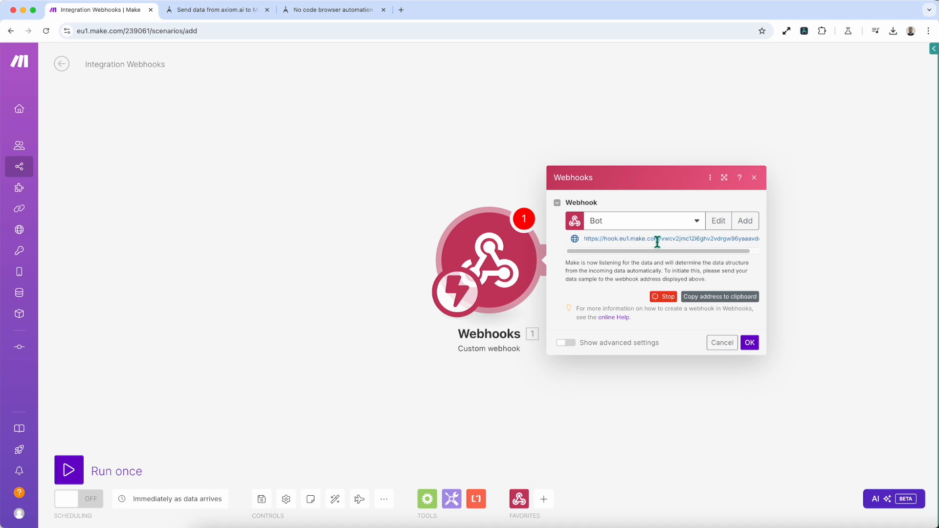
{"action": "left_click", "coordinate": [728, 299]}
{"action": "left_click", "coordinate": [909, 60]}
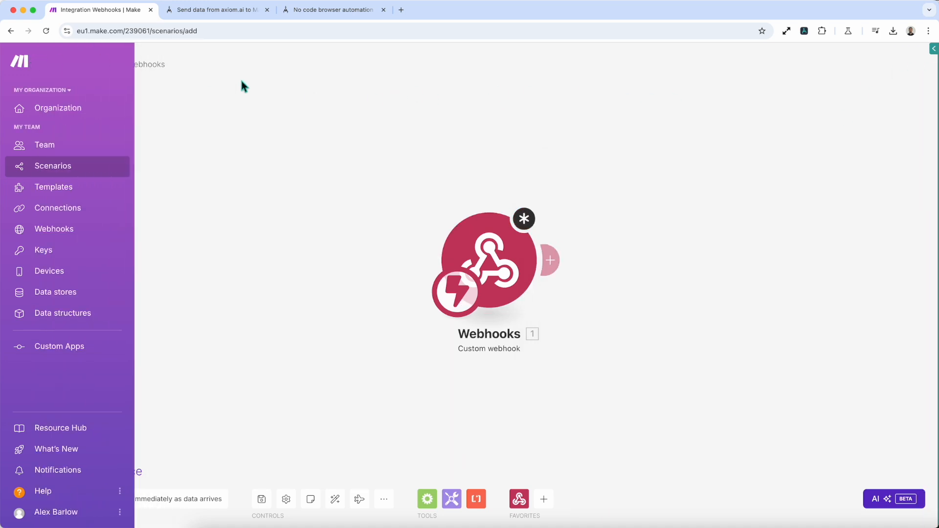
Step: Reopen the Bot webhook settings, check the Axiom.ai tab, and come back to the Make scenario
{"action": "left_click", "coordinate": [532, 264]}
{"action": "left_click", "coordinate": [530, 264]}
{"action": "left_click", "coordinate": [506, 337]}
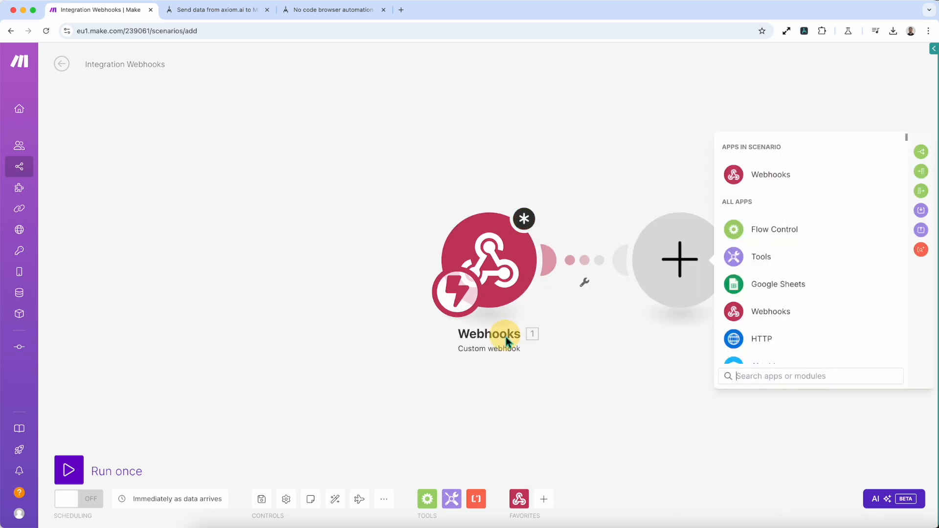
{"action": "left_click", "coordinate": [493, 290]}
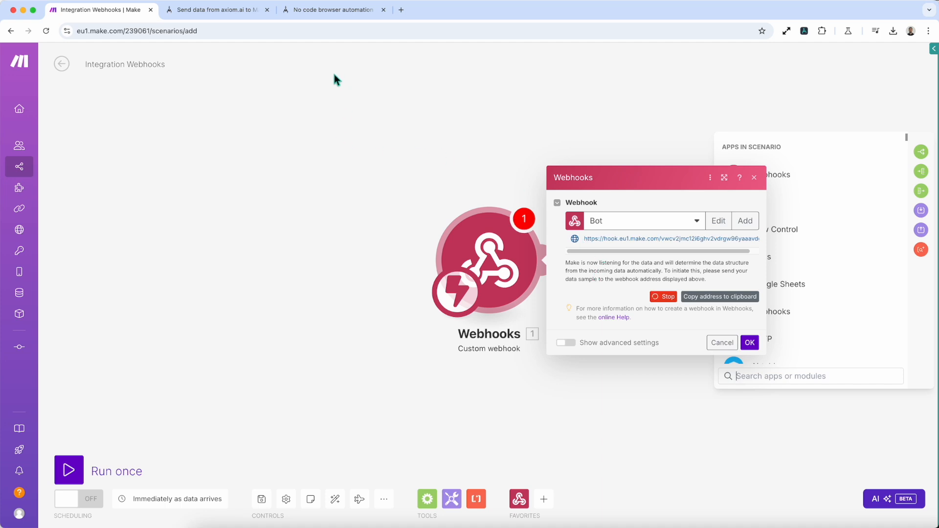
{"action": "left_click", "coordinate": [311, 17]}
{"action": "left_click", "coordinate": [313, 48]}
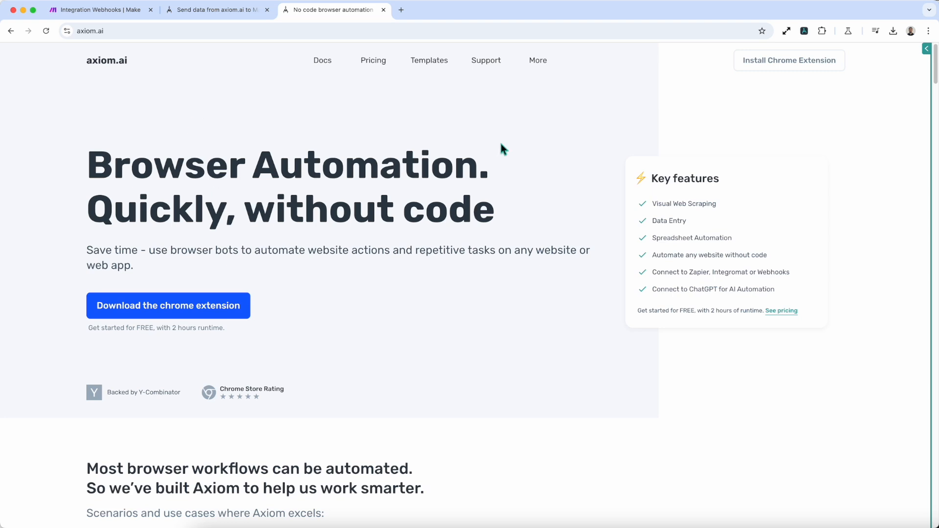
{"action": "left_click", "coordinate": [85, 12]}
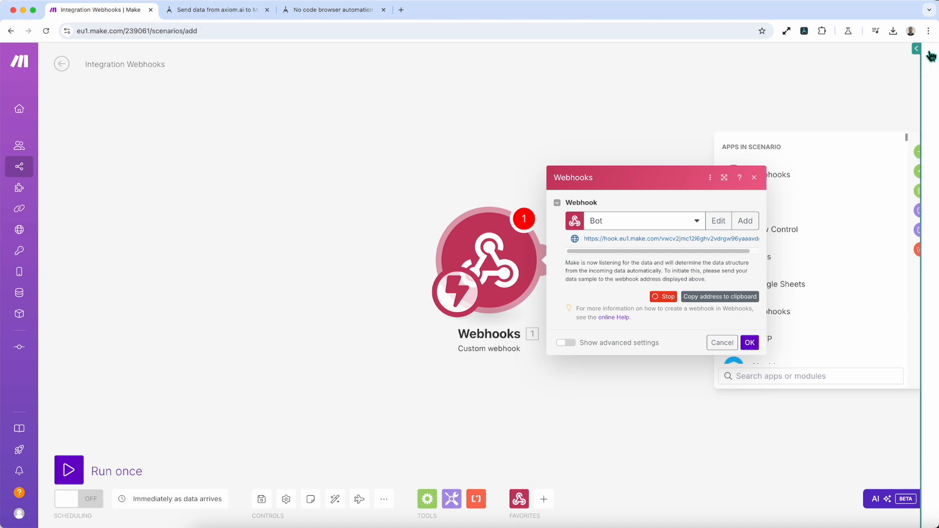
Step: In the axiom.ai builder, search 'Trigger' and add a Trigger webhook step after step 1
{"action": "left_click", "coordinate": [916, 49]}
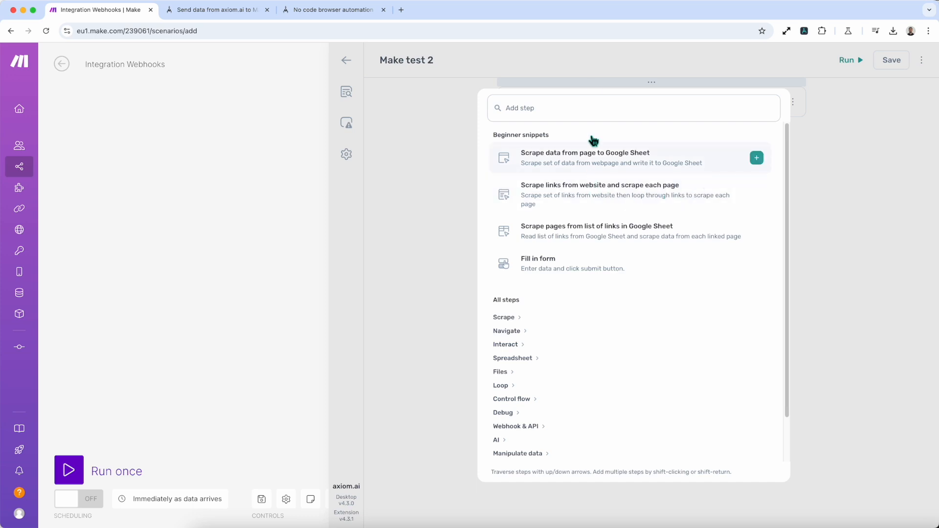
{"action": "left_click", "coordinate": [445, 96]}
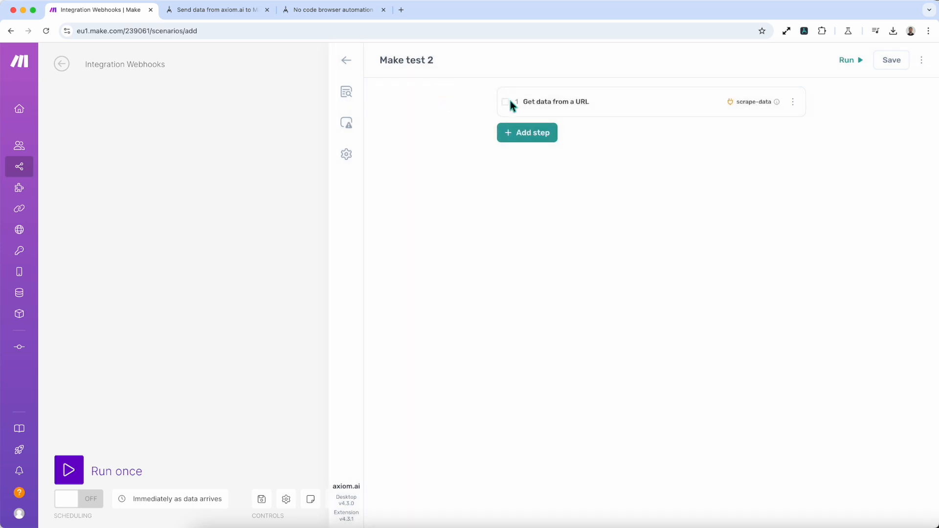
{"action": "left_click", "coordinate": [552, 139]}
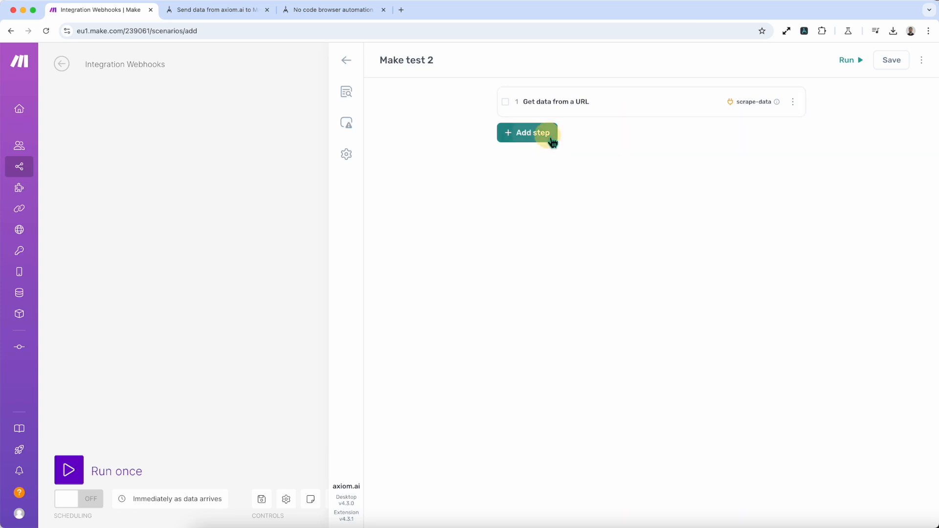
{"action": "type", "text": "Trigger"}
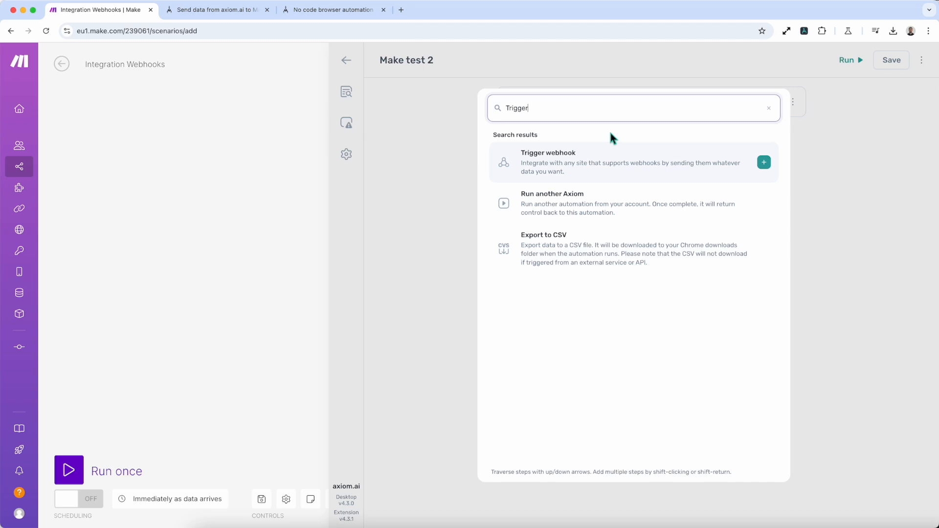
{"action": "left_click", "coordinate": [609, 162]}
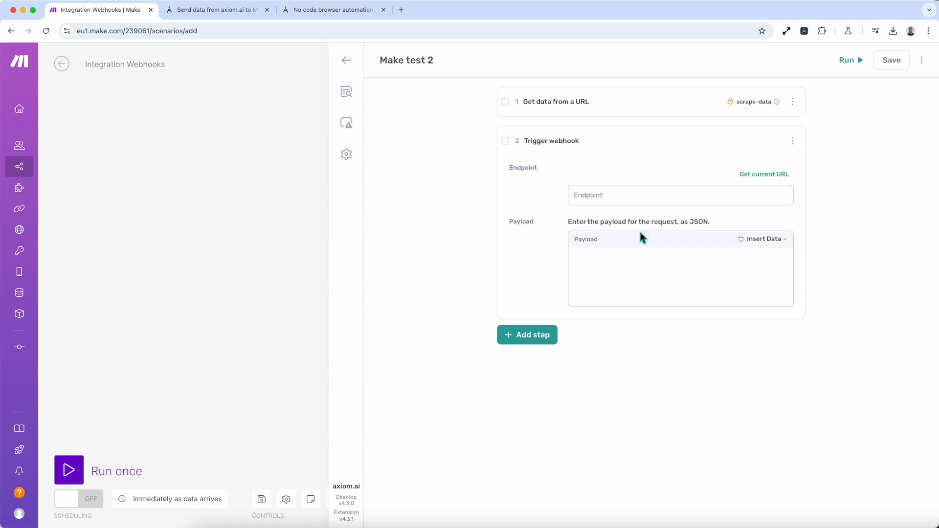
Step: Paste the Make webhook address as the endpoint and insert [scrape-data] as the payload
{"action": "left_click", "coordinate": [606, 197]}
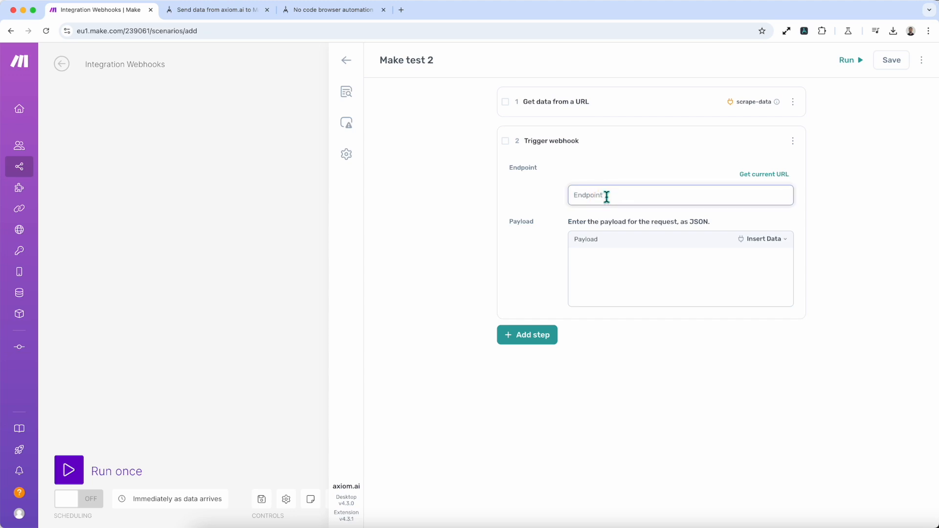
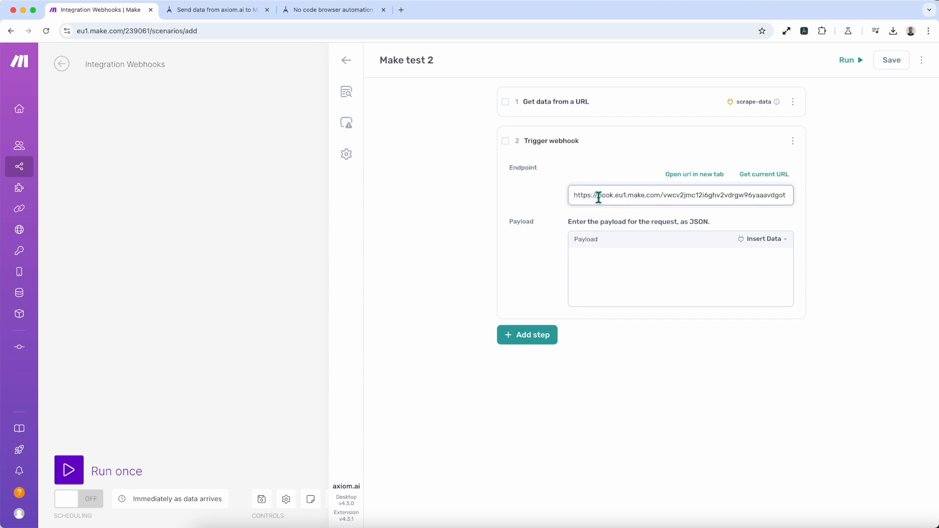
{"action": "left_click", "coordinate": [627, 269]}
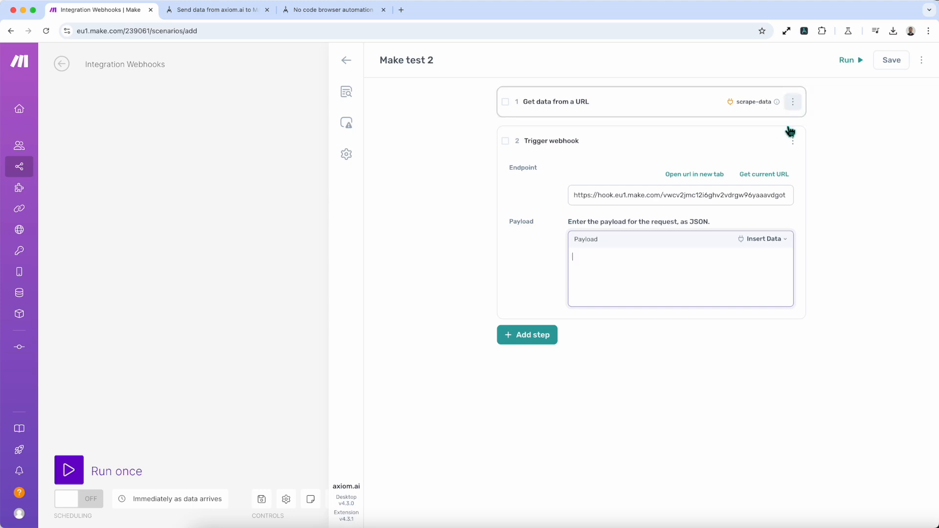
{"action": "left_click", "coordinate": [766, 240]}
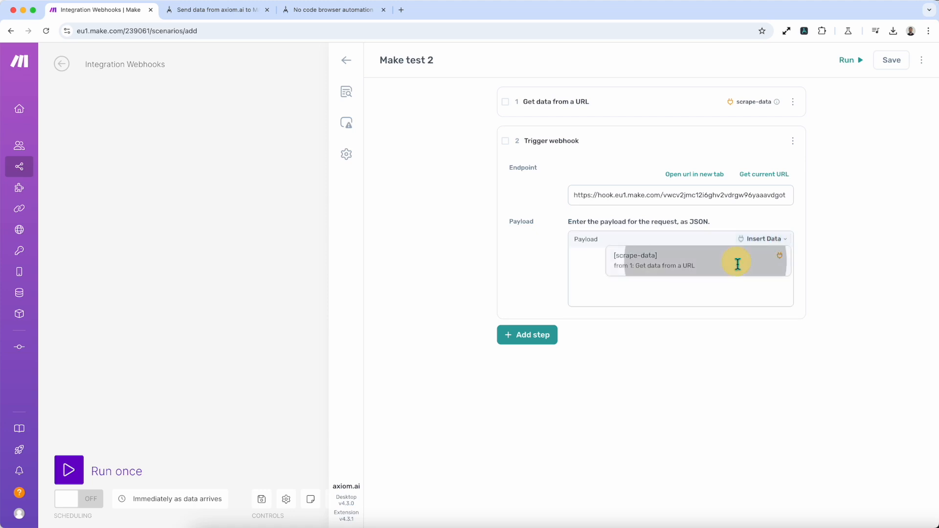
{"action": "left_click", "coordinate": [741, 267]}
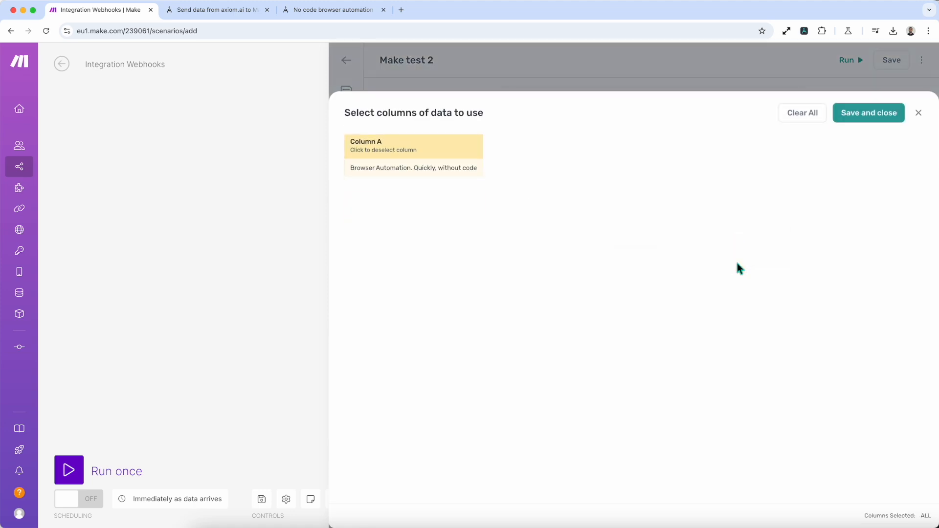
{"action": "left_click", "coordinate": [876, 120]}
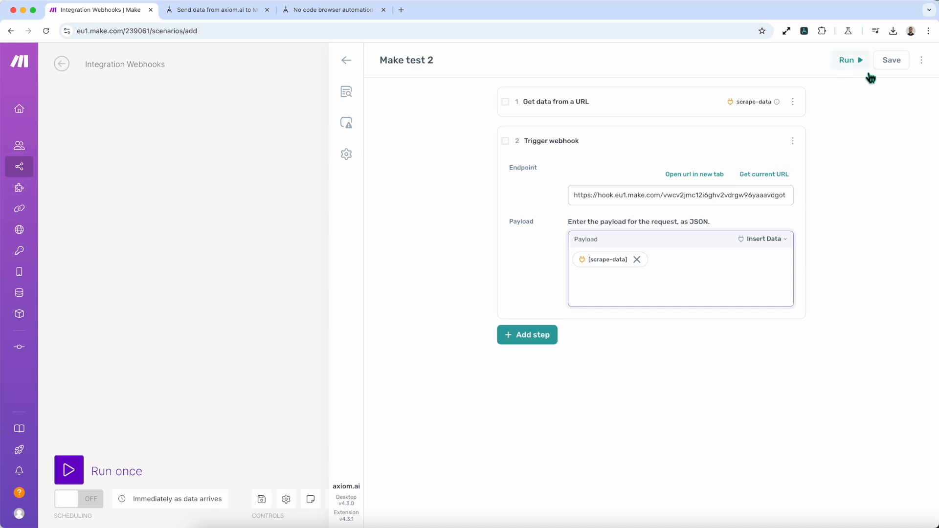
Step: Save the Make test 2 automation and collapse the Trigger webhook step
{"action": "left_click", "coordinate": [888, 64]}
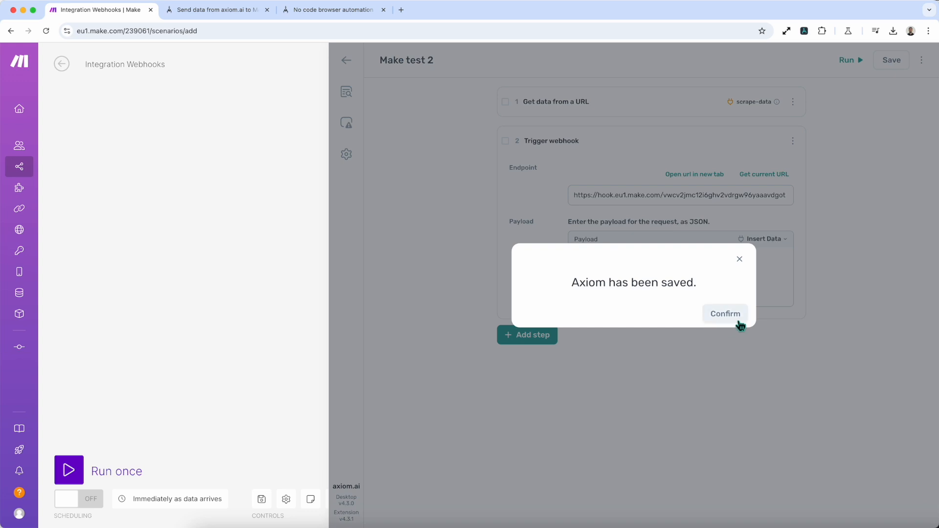
{"action": "left_click", "coordinate": [736, 318]}
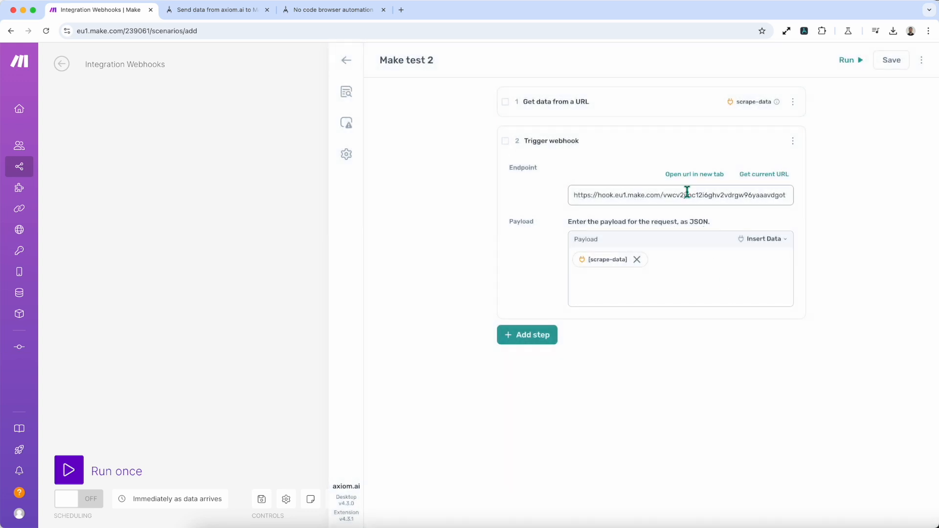
{"action": "left_click", "coordinate": [679, 144]}
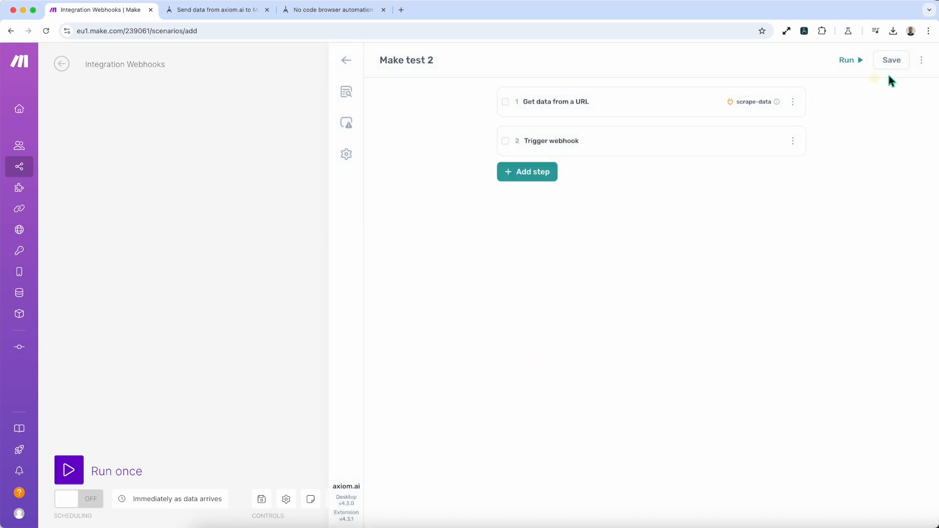
Step: Run 'Make test 2' in the cloud, then return to the Make tab
{"action": "left_click", "coordinate": [855, 62]}
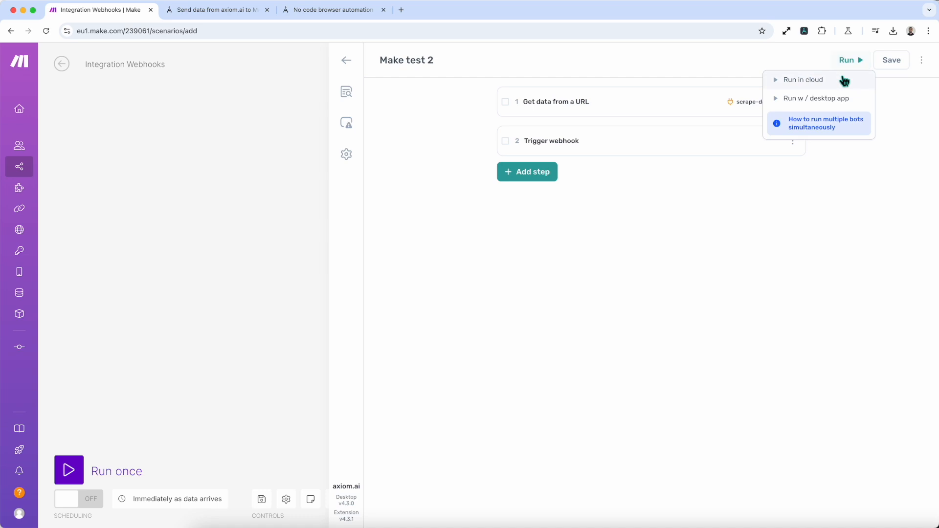
{"action": "left_click", "coordinate": [840, 79]}
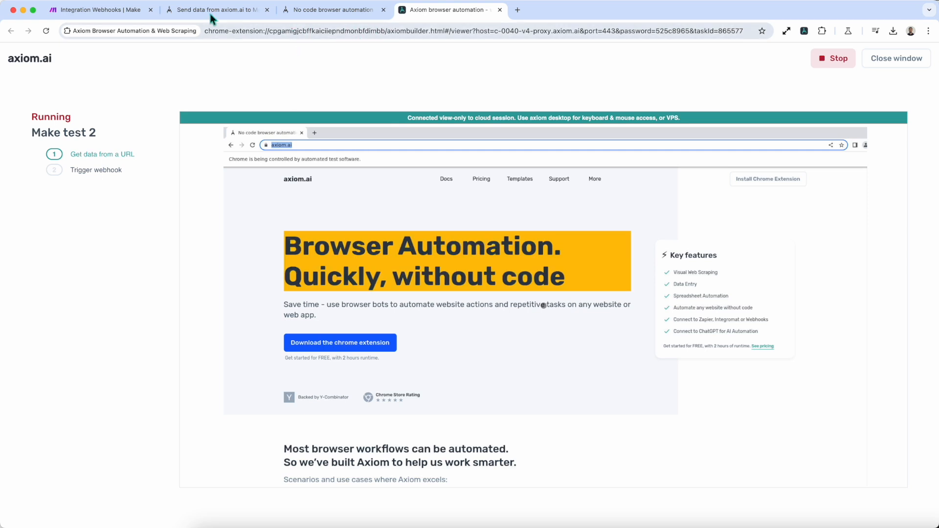
{"action": "left_click", "coordinate": [122, 11]}
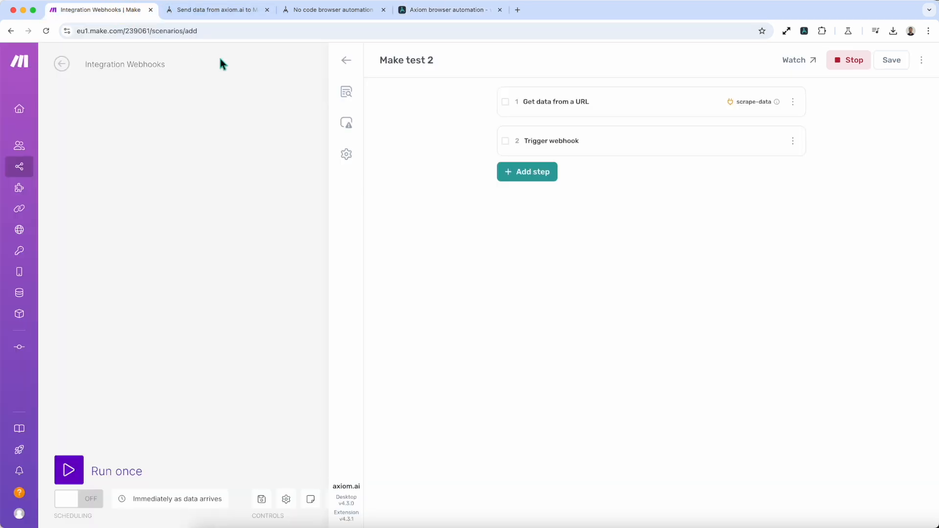
Step: Hide the axiom.ai panel and accept the Bot webhook's successfully determined data structure
{"action": "left_click", "coordinate": [323, 49]}
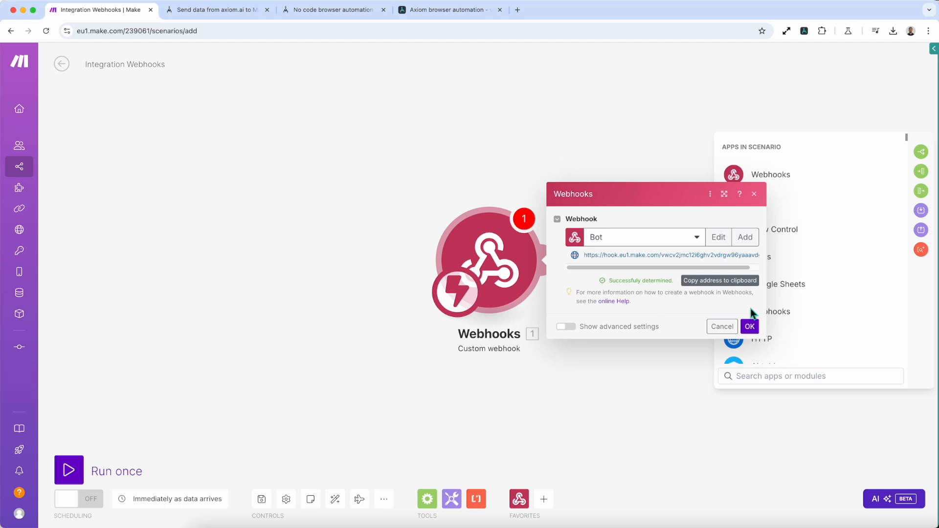
{"action": "left_click", "coordinate": [750, 326]}
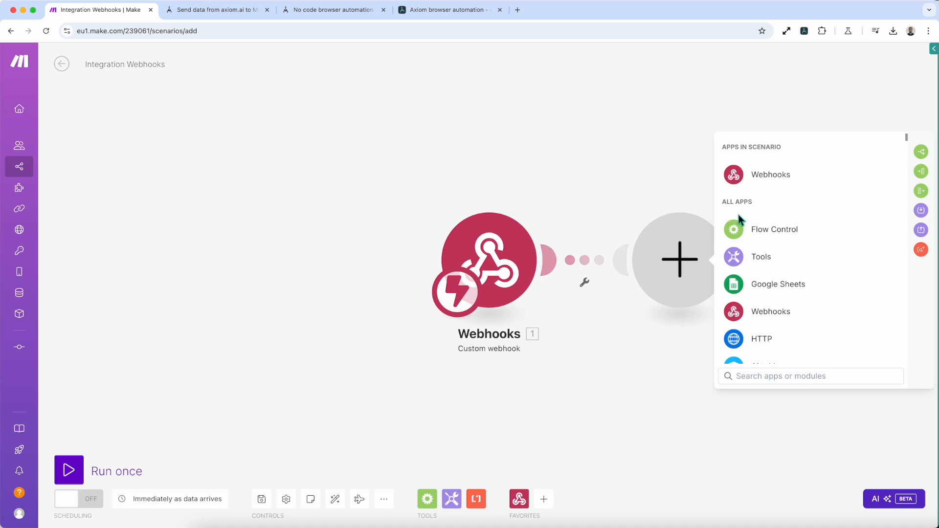
{"action": "scroll", "coordinate": [784, 278], "scroll_direction": "down", "scroll_amount": 1}
{"action": "scroll", "coordinate": [785, 276], "scroll_direction": "up", "scroll_amount": 1}
{"action": "scroll", "coordinate": [785, 274], "scroll_direction": "down", "scroll_amount": 2}
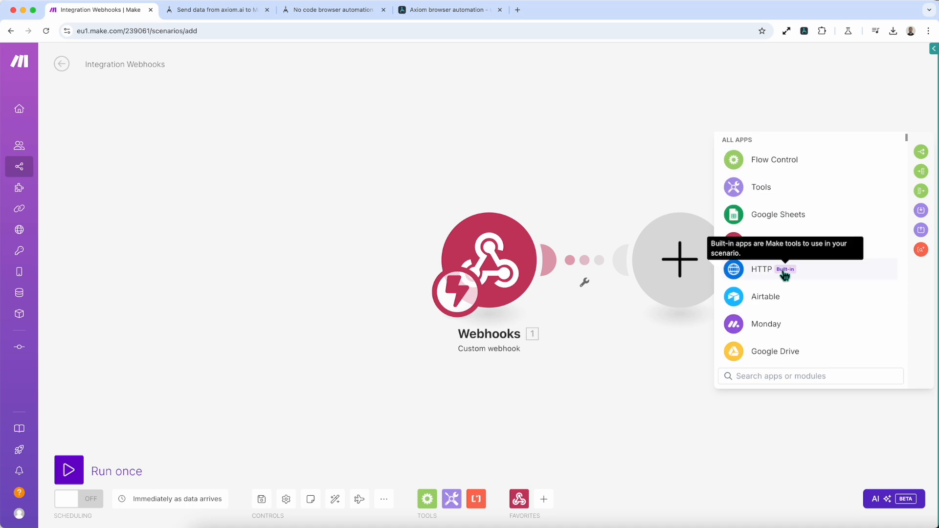